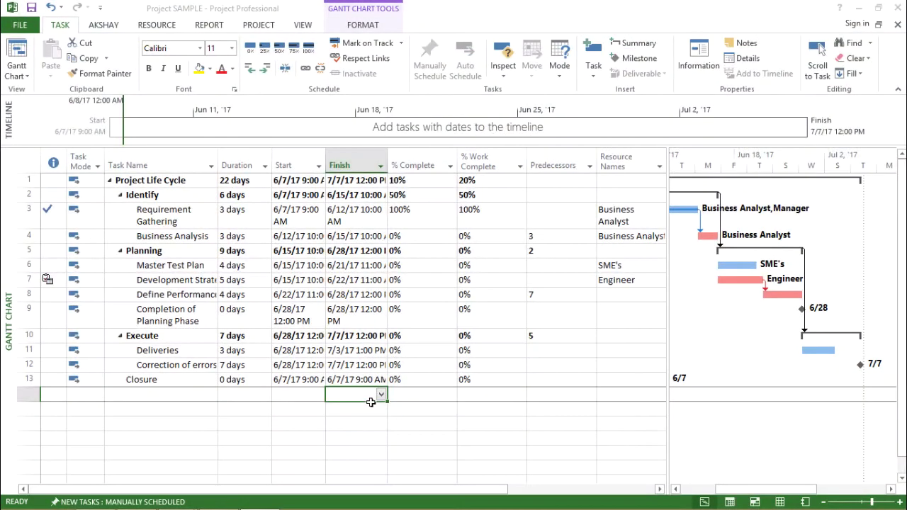
- Apply the built-in Cost table to the Gantt Chart's task sheet
click(237, 421)
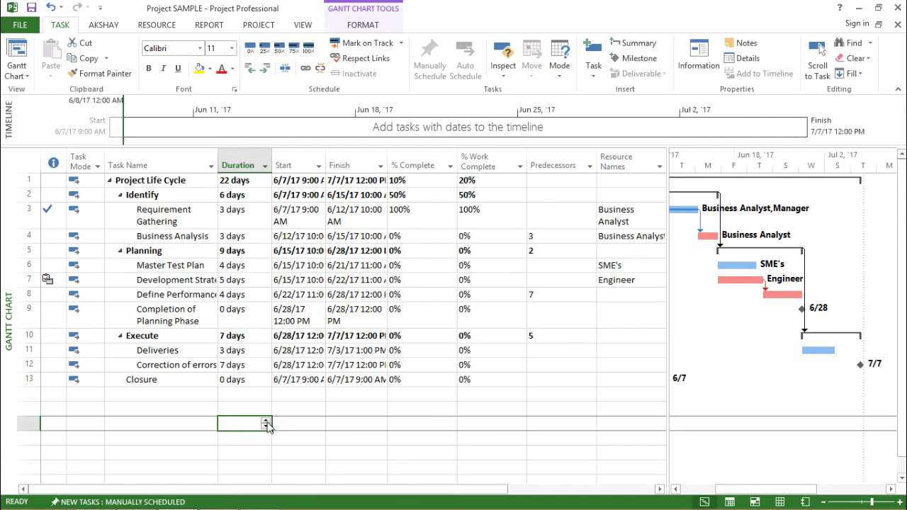
click(304, 25)
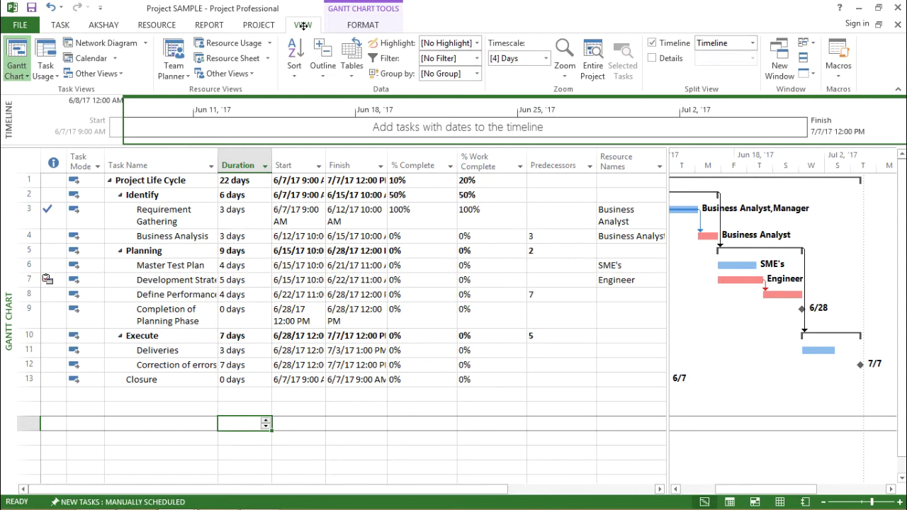
click(352, 75)
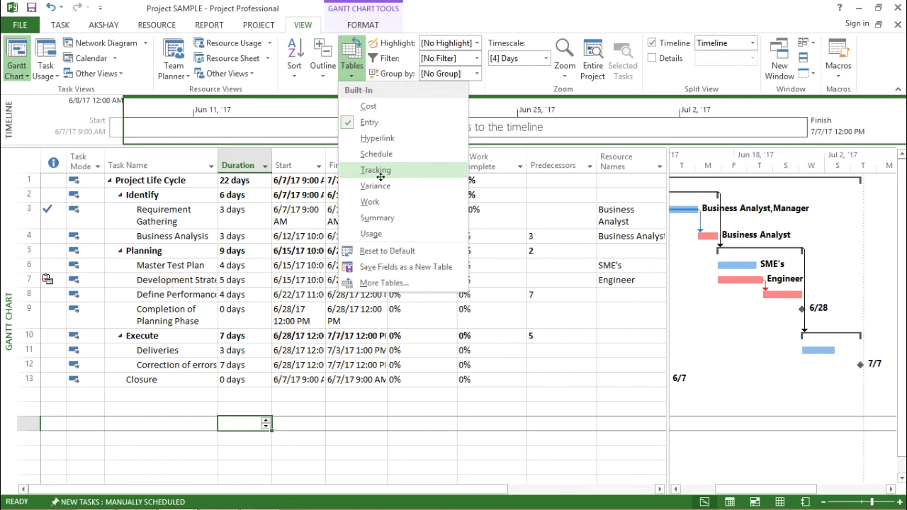
click(397, 104)
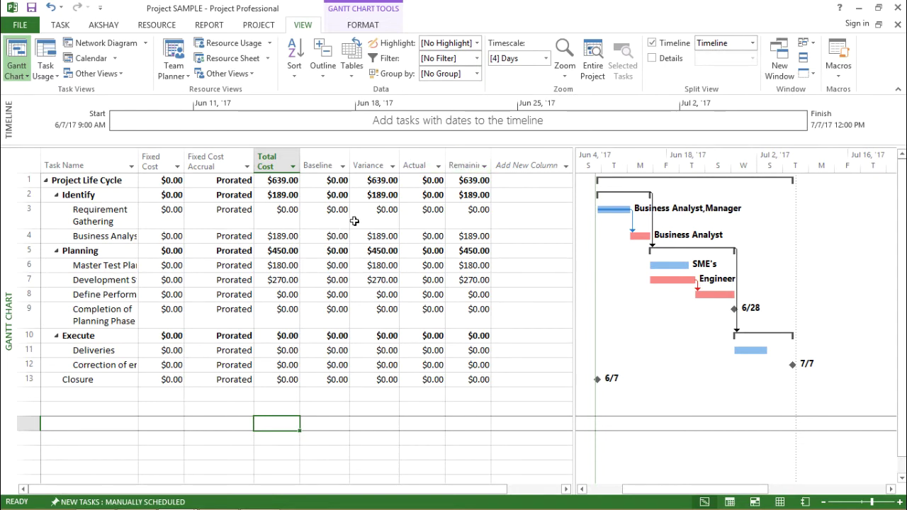
- Examine the Total Cost and Baseline columns, and keep Project Life Cycle's fixed cost accrual set to Prorated
click(282, 184)
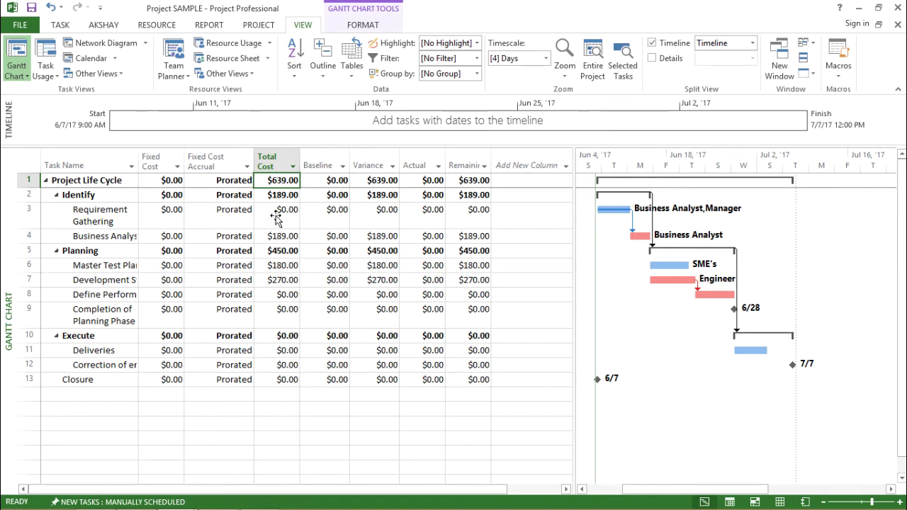
click(289, 336)
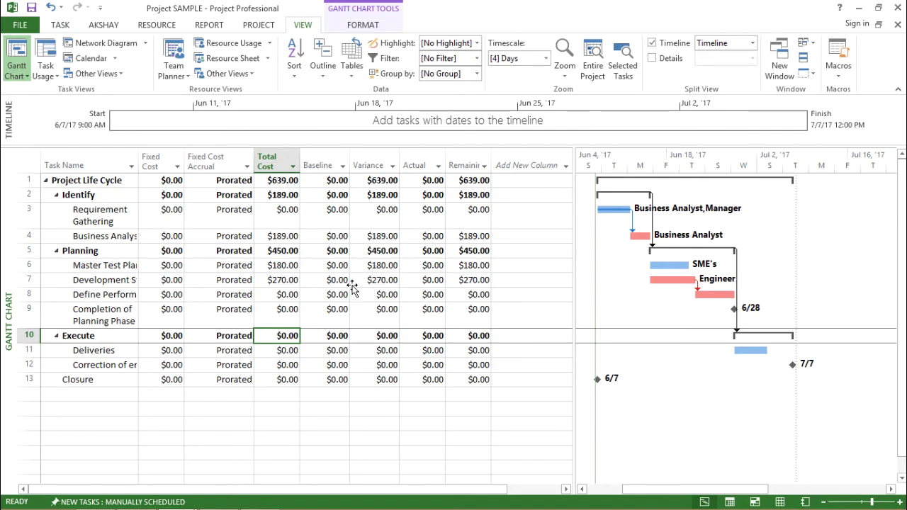
click(235, 181)
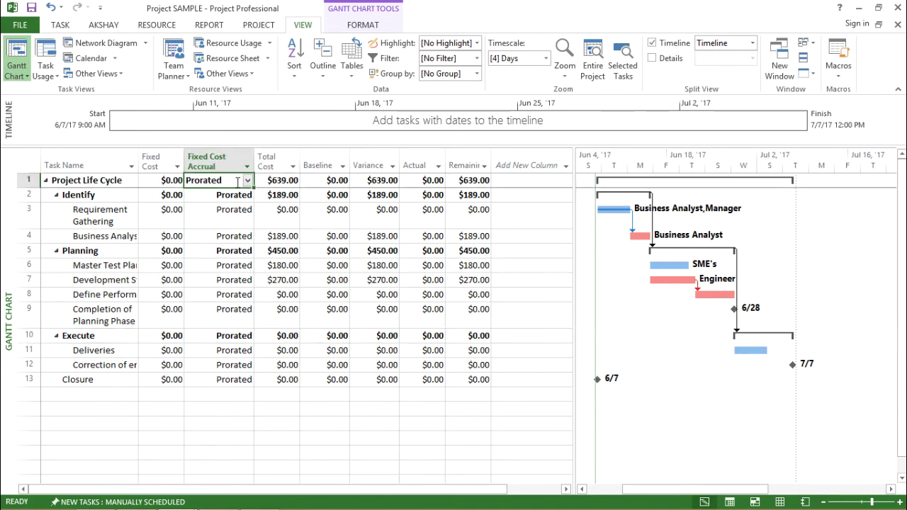
click(248, 182)
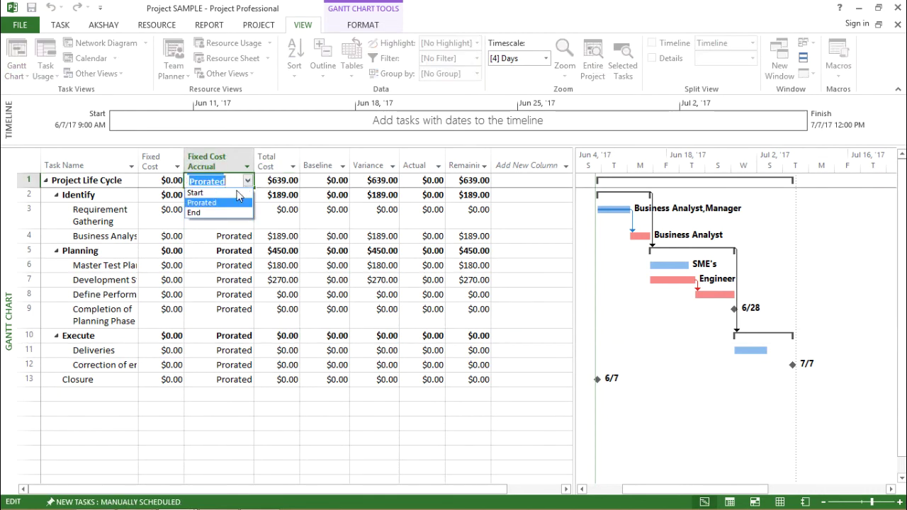
click(225, 205)
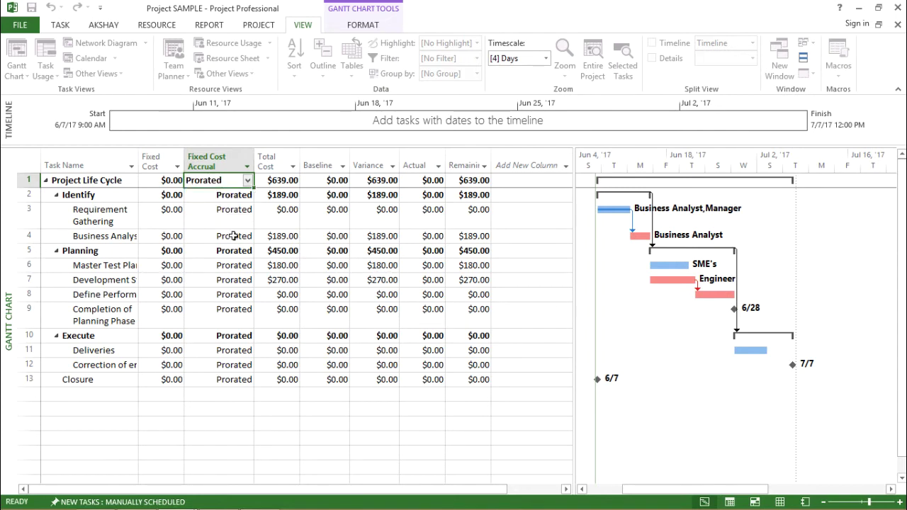
click(343, 214)
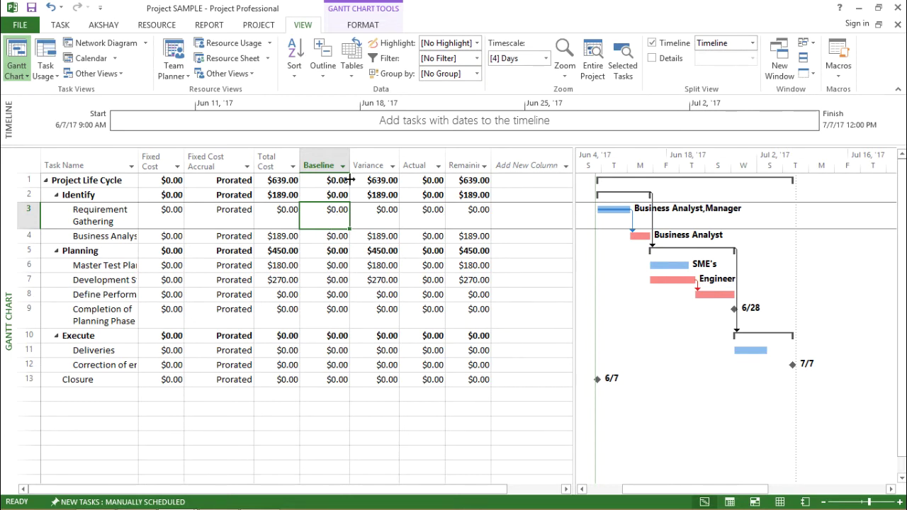
- Switch the task sheet back to the built-in Entry table
click(352, 70)
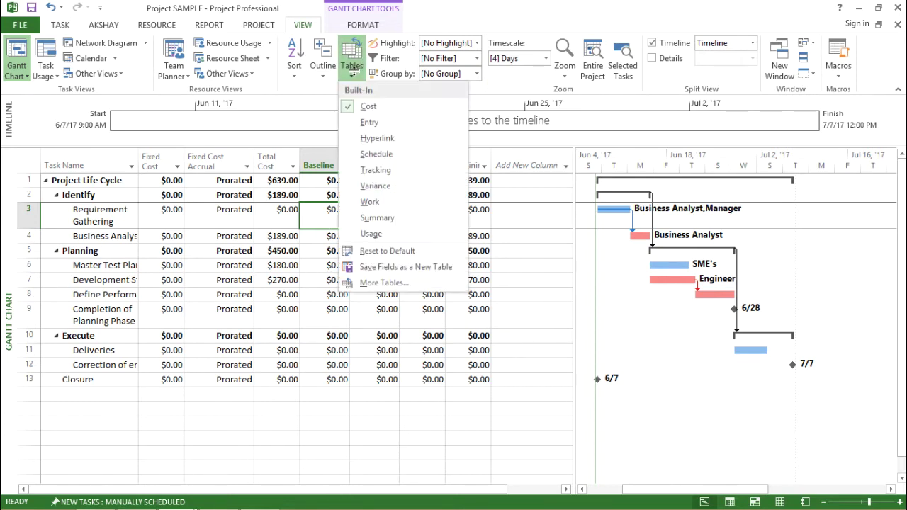
click(368, 121)
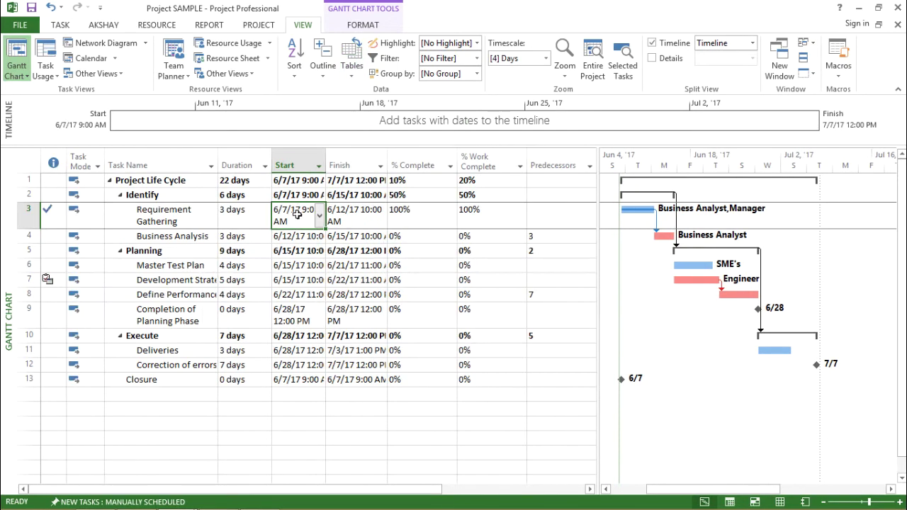
click(340, 395)
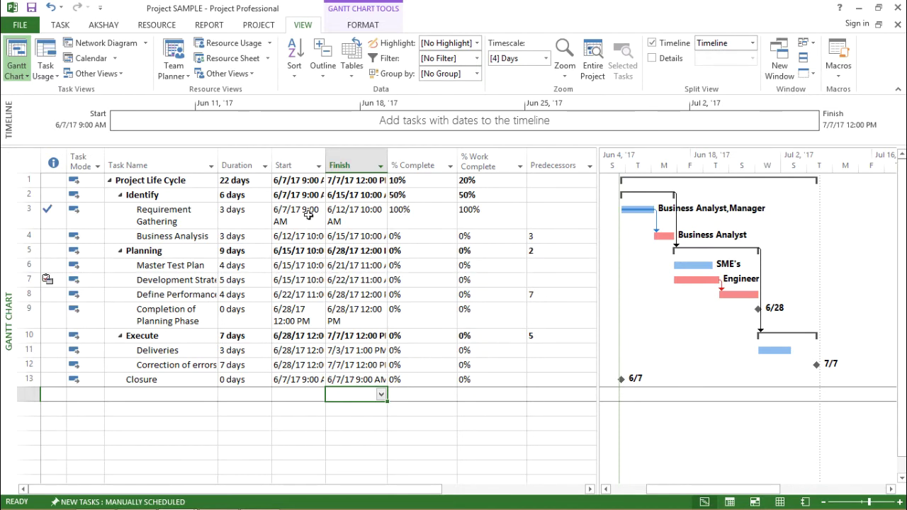
click(351, 57)
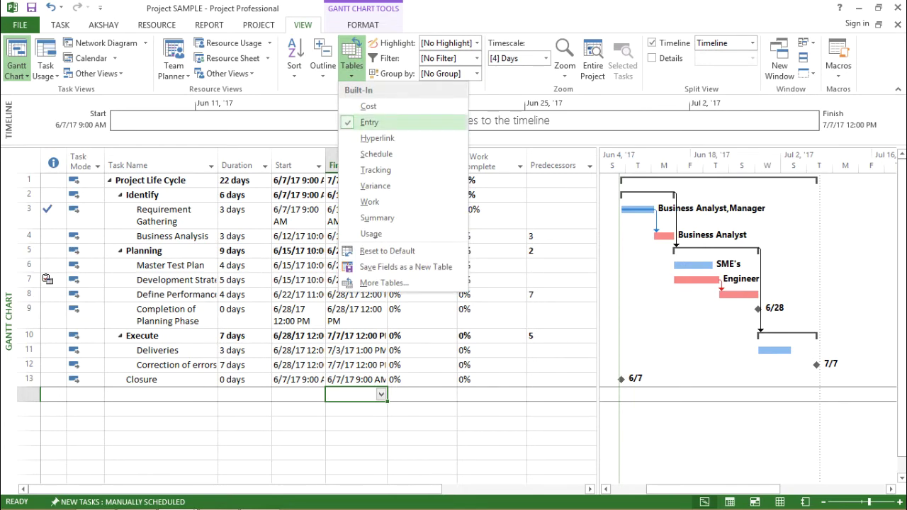
click(369, 122)
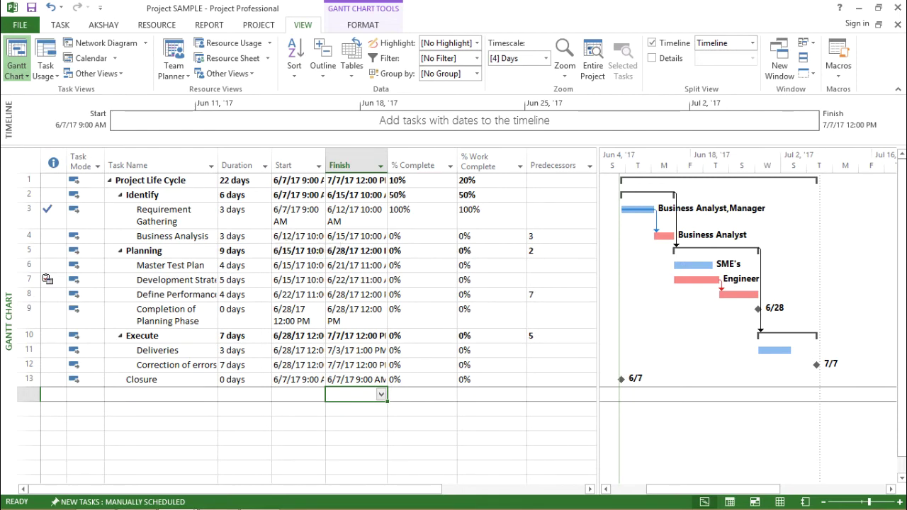
click(162, 393)
click(241, 394)
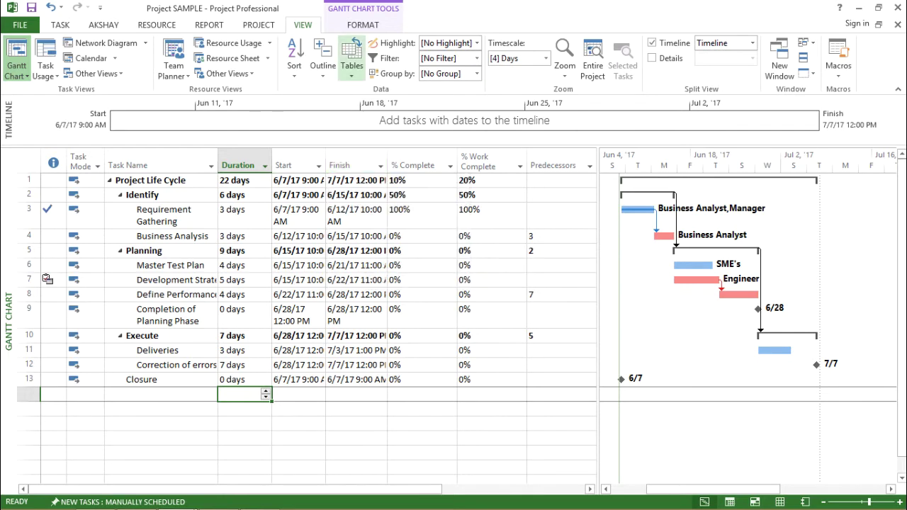
click(352, 57)
click(240, 266)
click(239, 265)
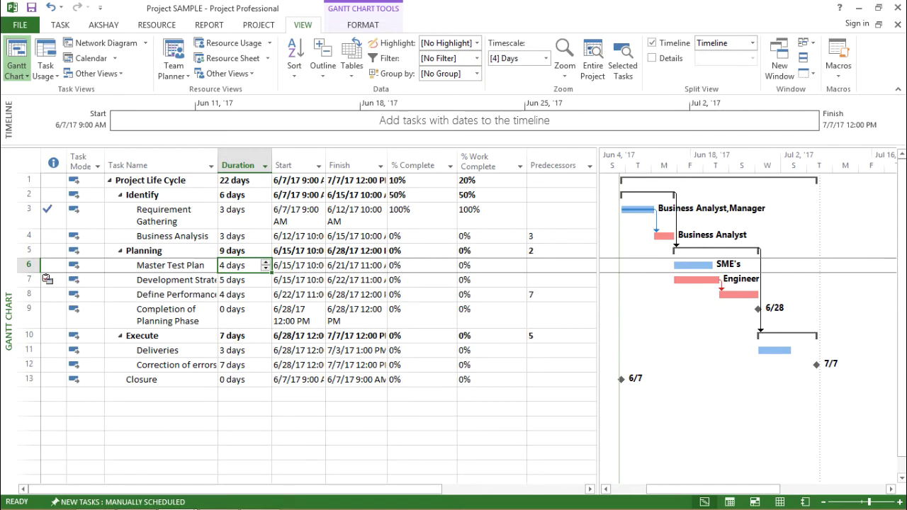
- Apply the built-in Hyperlink table and examine the Hyperlink column for the summary tasks and Requirement Gathering
click(351, 56)
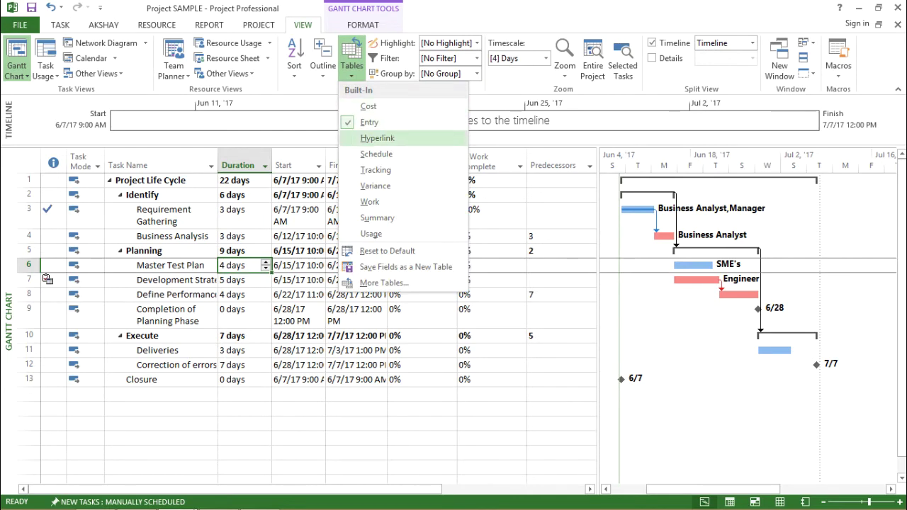
click(377, 138)
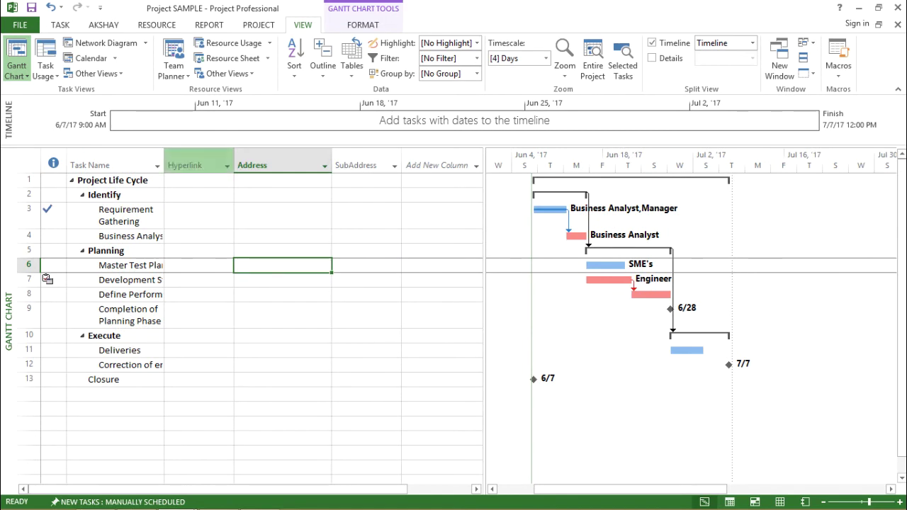
click(191, 165)
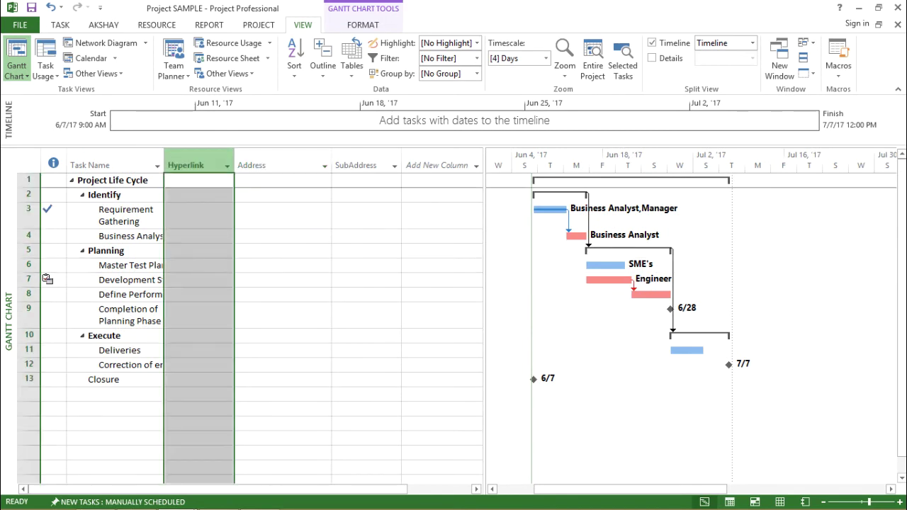
click(226, 166)
click(227, 166)
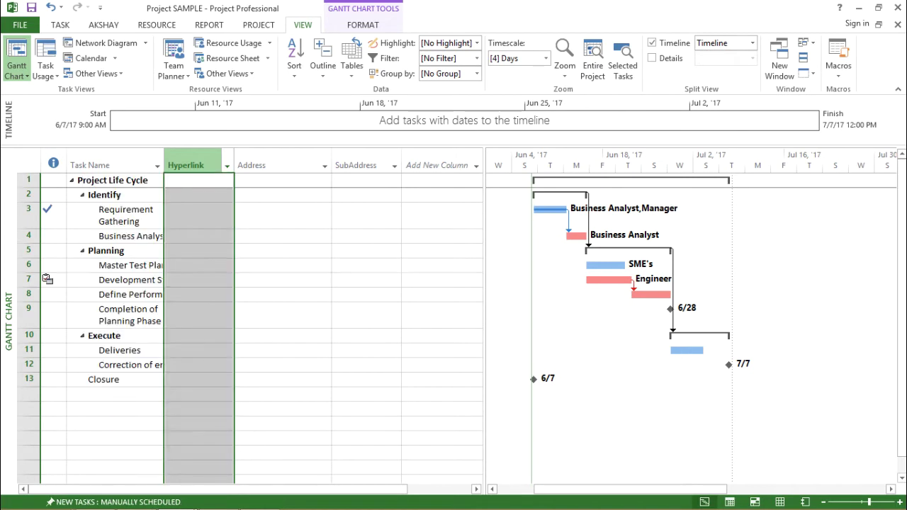
click(198, 195)
click(199, 215)
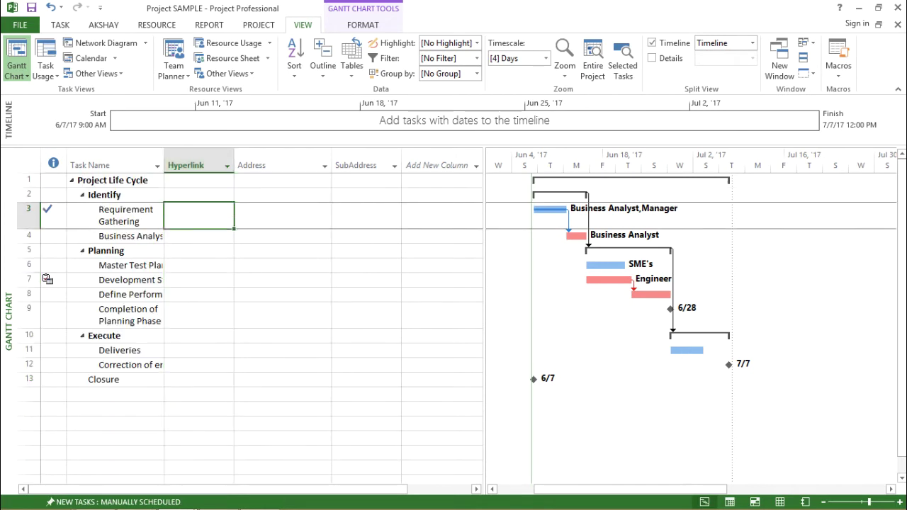
click(199, 180)
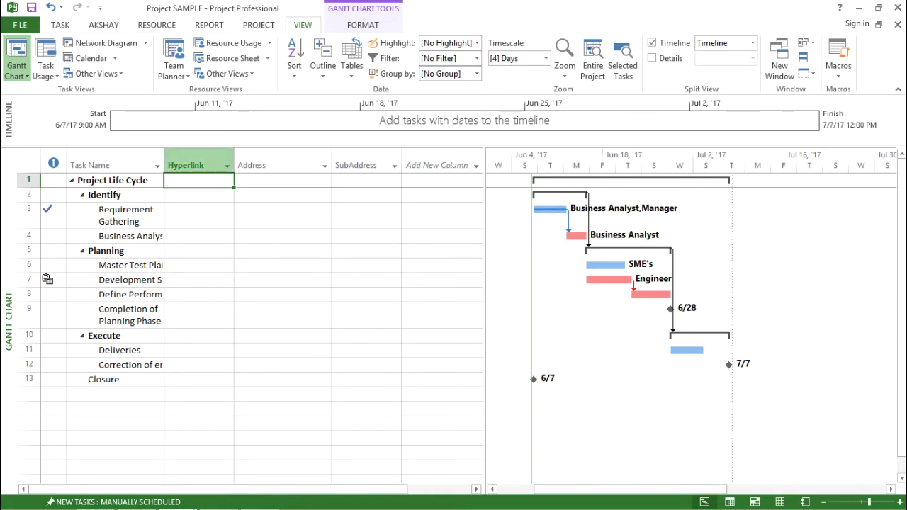
click(198, 216)
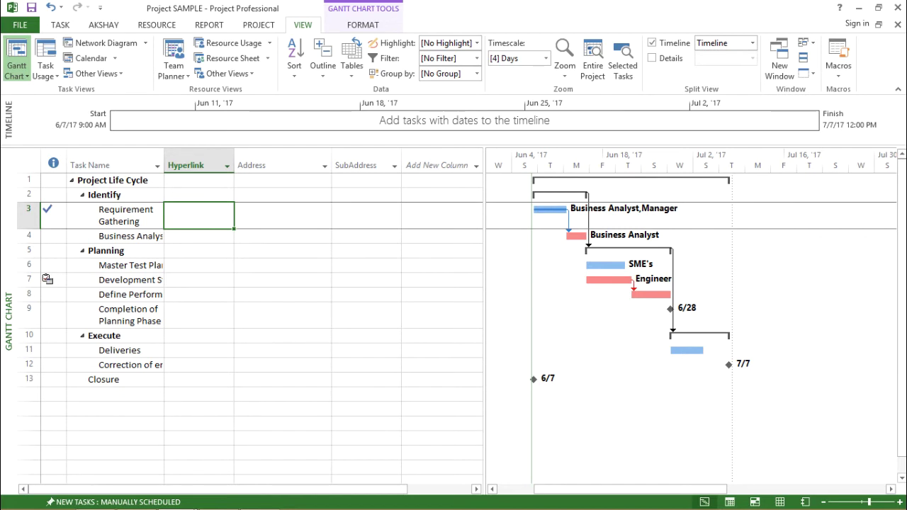
click(199, 335)
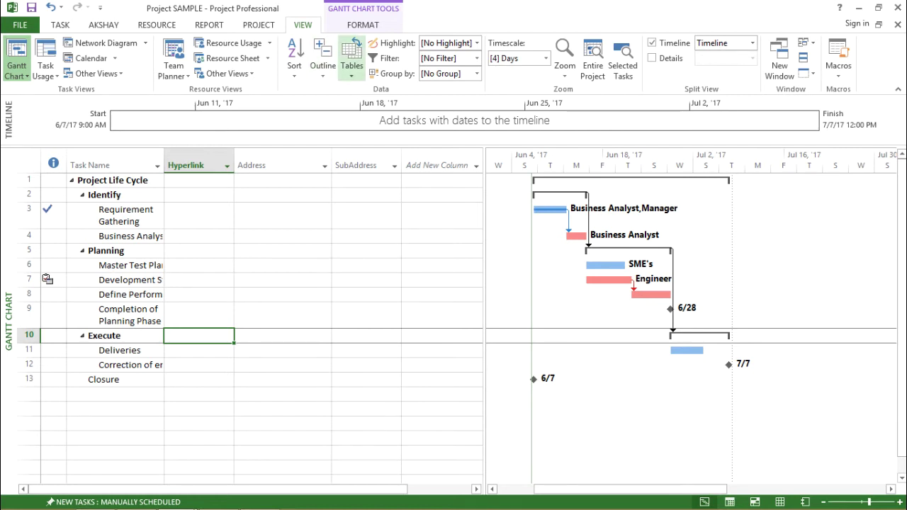
- Apply the built-in Schedule table and inspect its late date and slack columns, including Closure's Total Slack
click(352, 58)
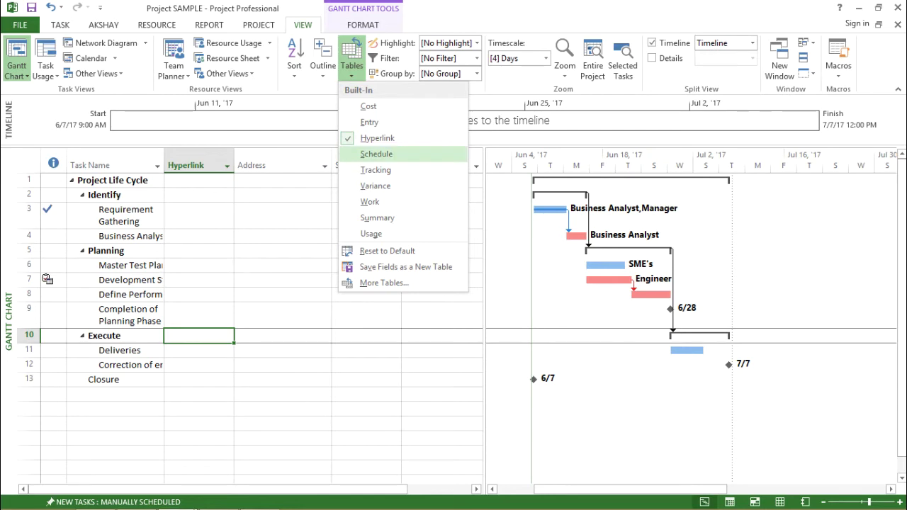
click(376, 153)
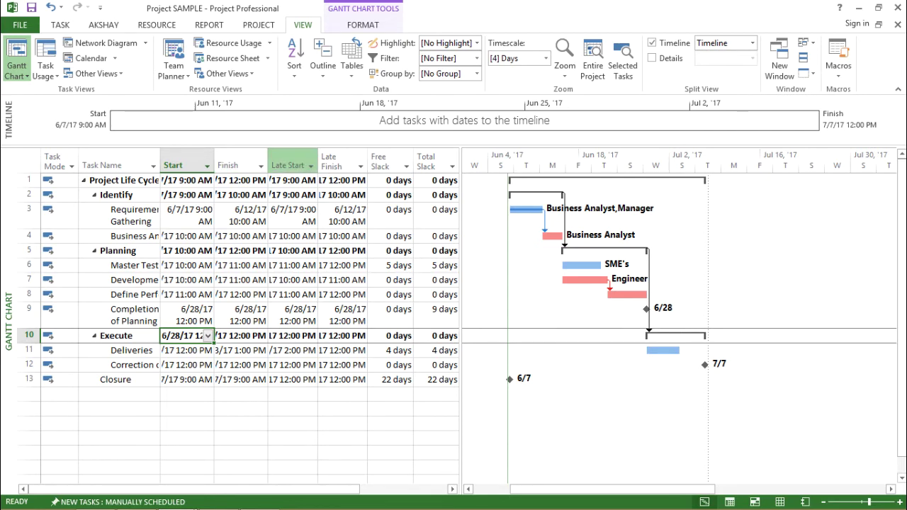
scroll(451, 489, right, 5)
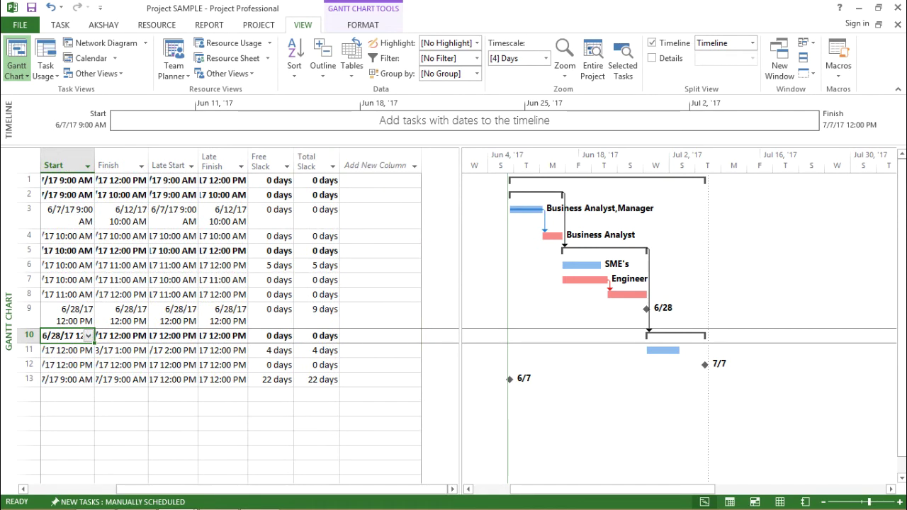
click(317, 380)
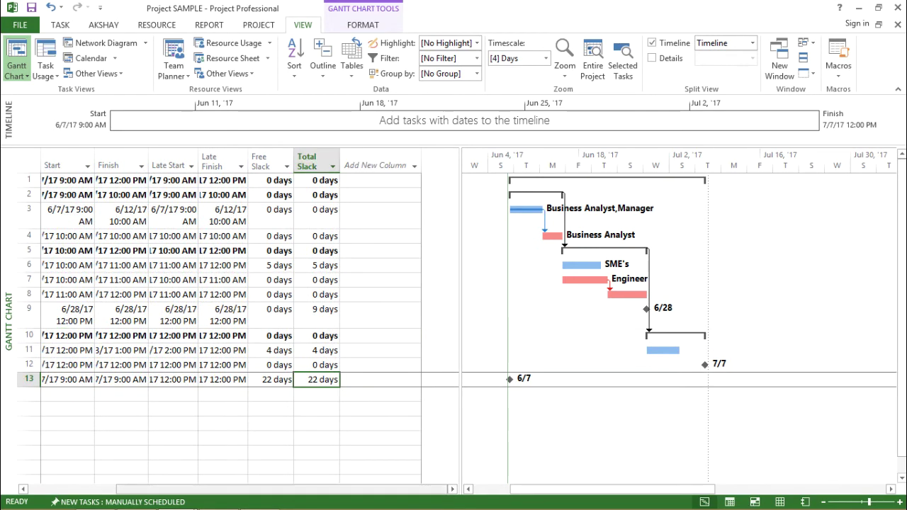
mouse_move(223, 480)
mouse_down()
mouse_move(223, 493)
mouse_move(164, 489)
mouse_move(233, 488)
mouse_up()
click(380, 295)
scroll(238, 319, up, 3)
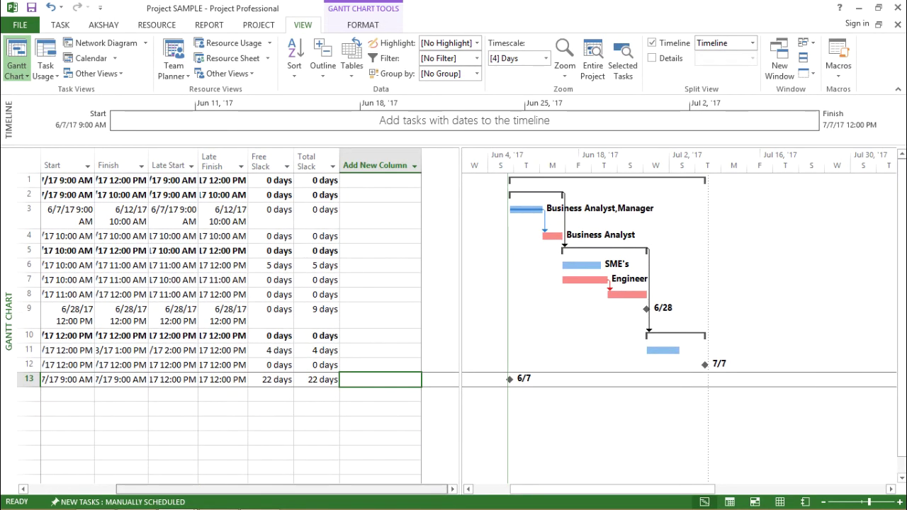
- Inspect the Total Slack of the Completion of Planning Phase milestone against its other schedule columns
drag(238, 489, 149, 489)
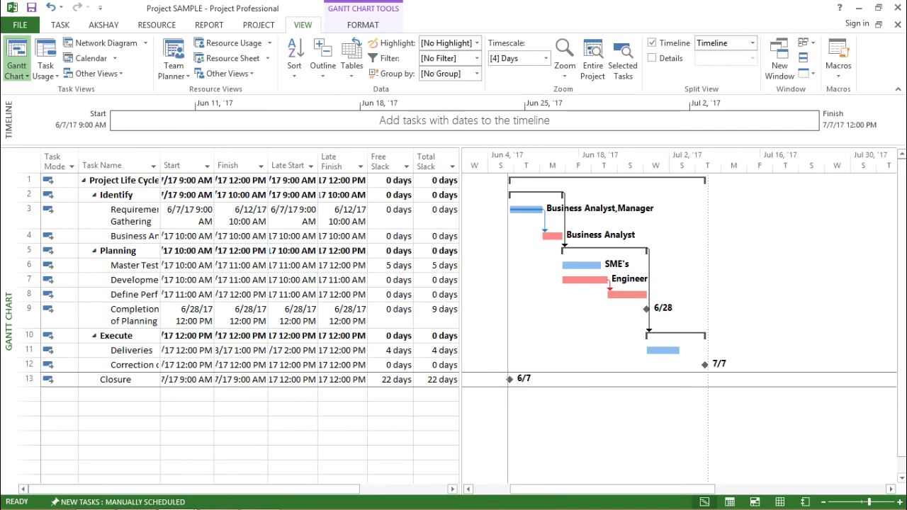
click(435, 315)
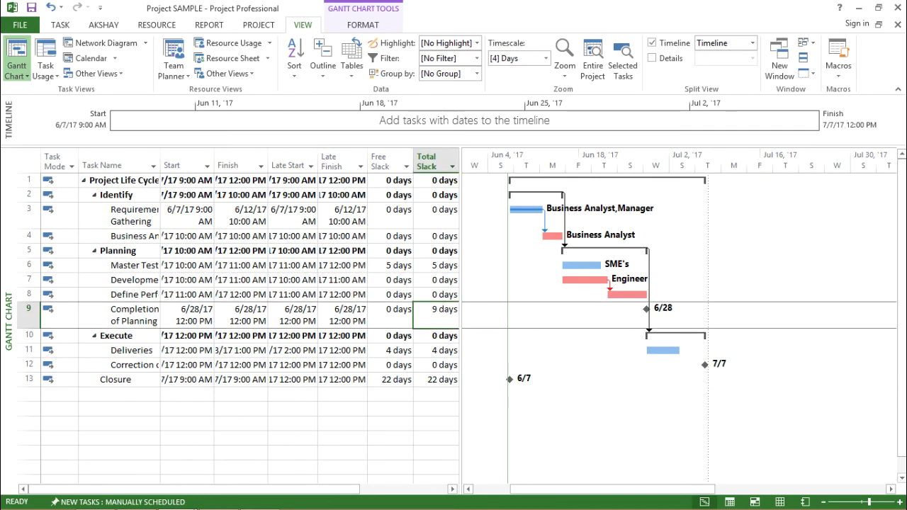
click(452, 489)
click(452, 489)
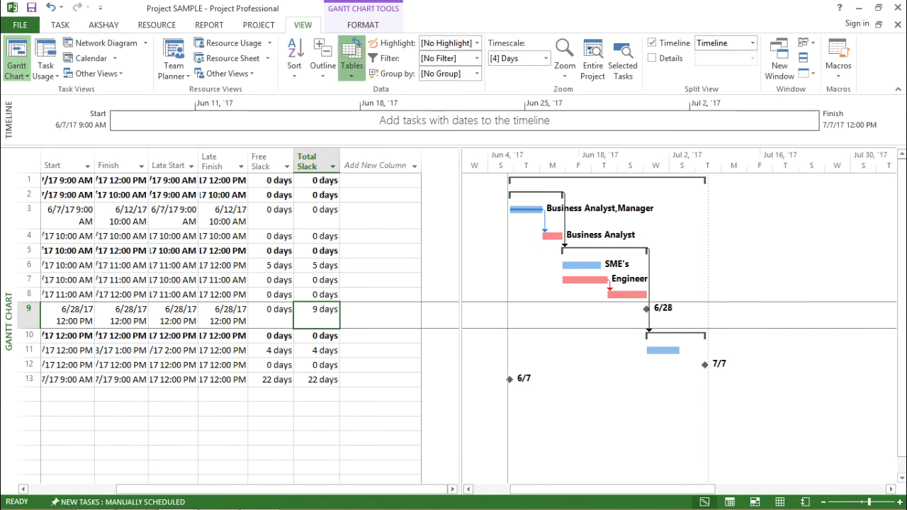
click(352, 60)
key(Escape)
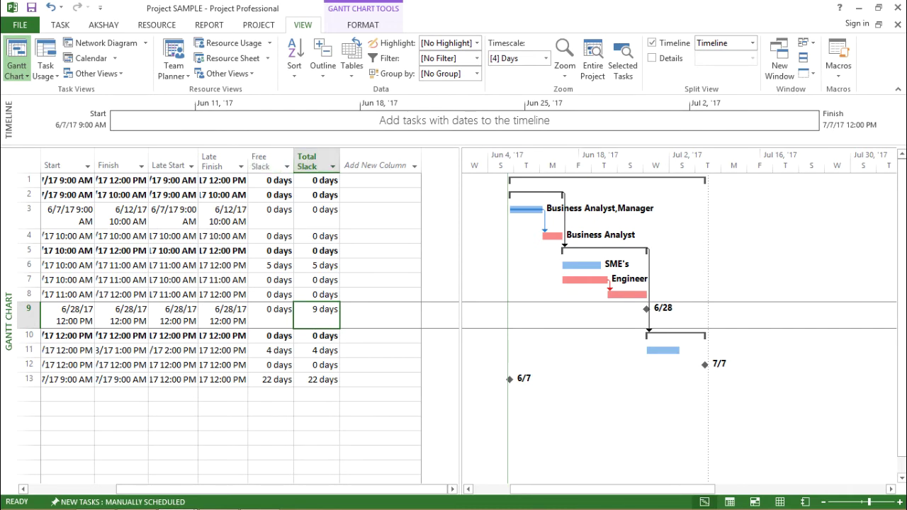
drag(281, 488, 194, 489)
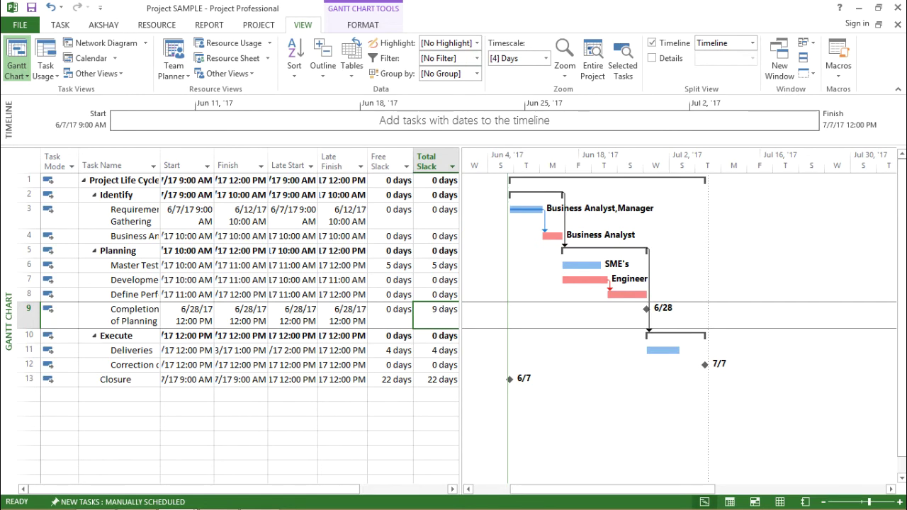
- Apply the built-in Tracking table and inspect the percent complete of the Identify summary task
click(351, 60)
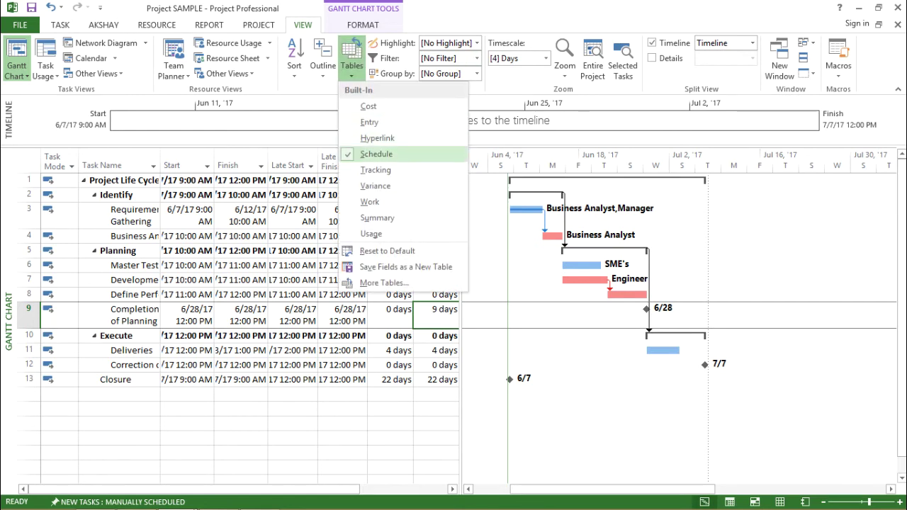
click(376, 170)
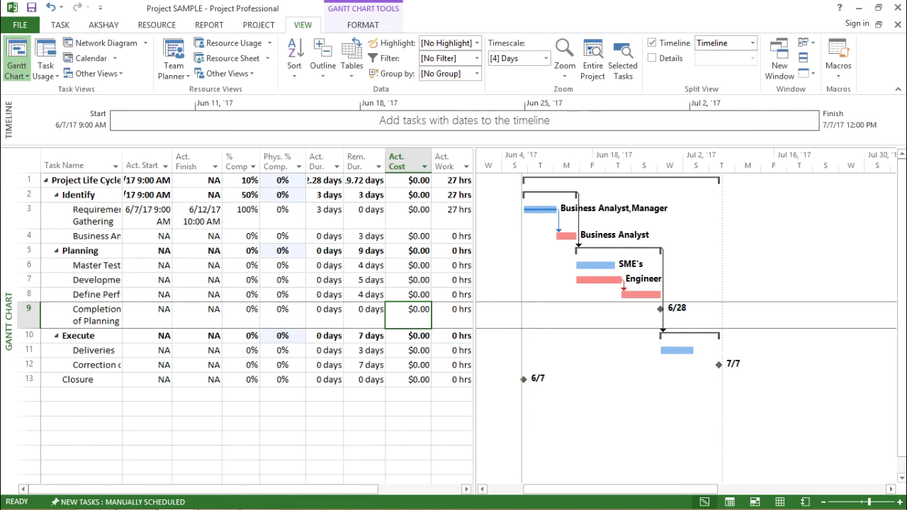
click(241, 195)
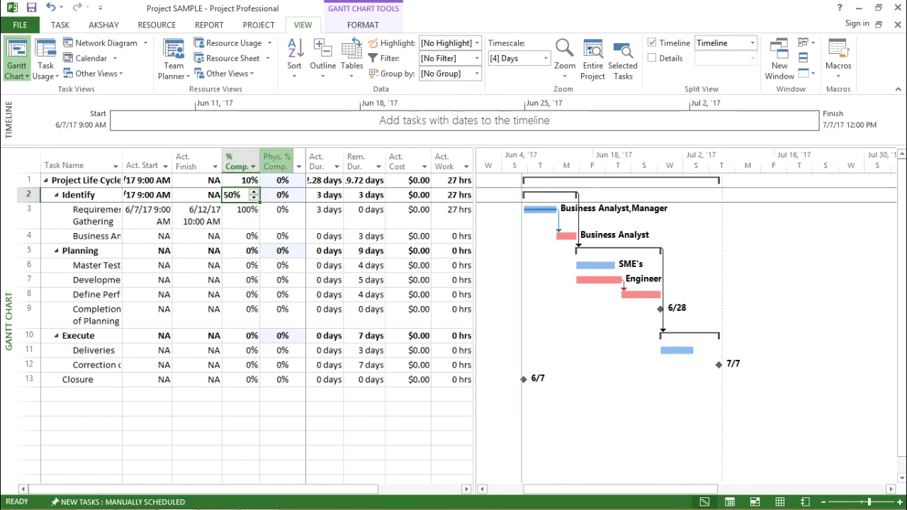
- Widen the Phys. % Comp., Act. Dur., Rem. Dur., Act. Cost and Act. Work columns so their headings fit on one line
drag(306, 160, 333, 160)
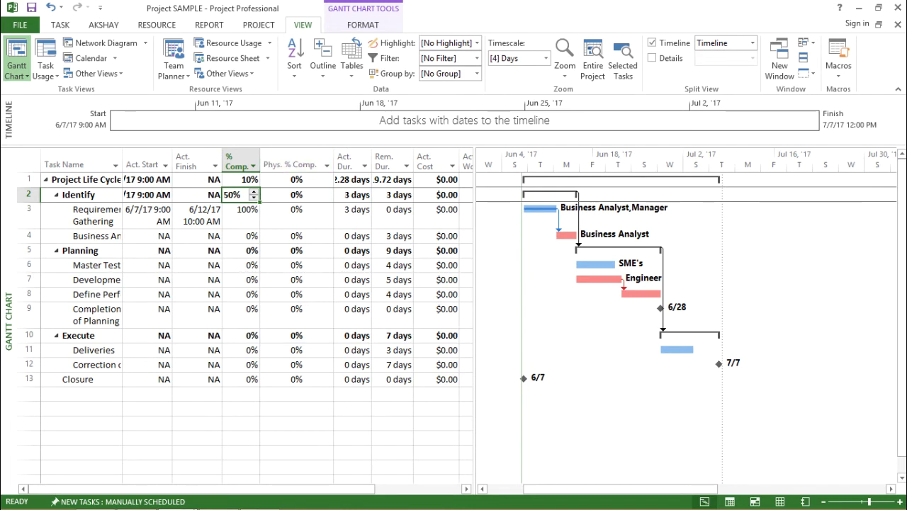
double_click(371, 161)
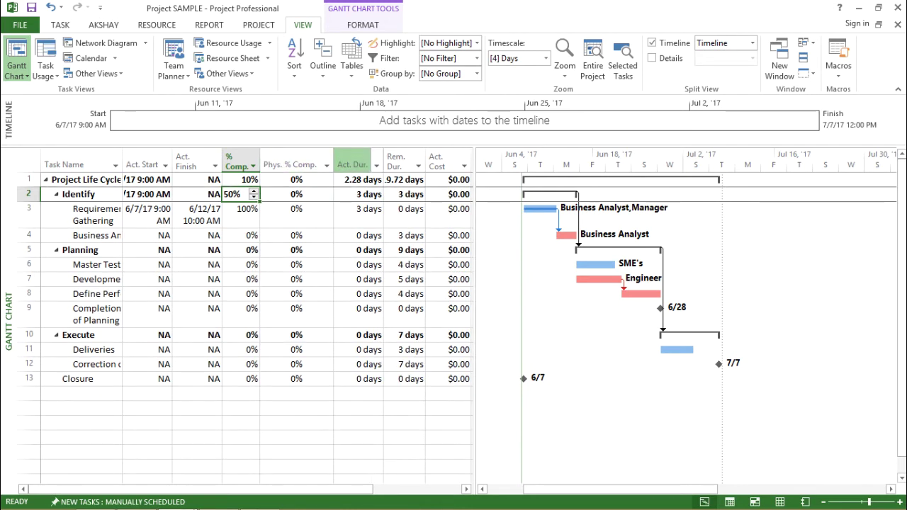
double_click(426, 162)
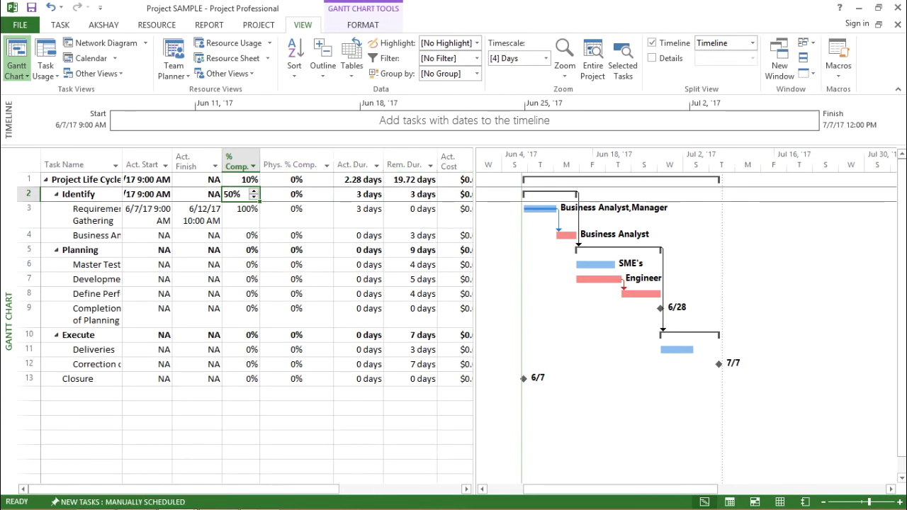
click(466, 488)
click(466, 489)
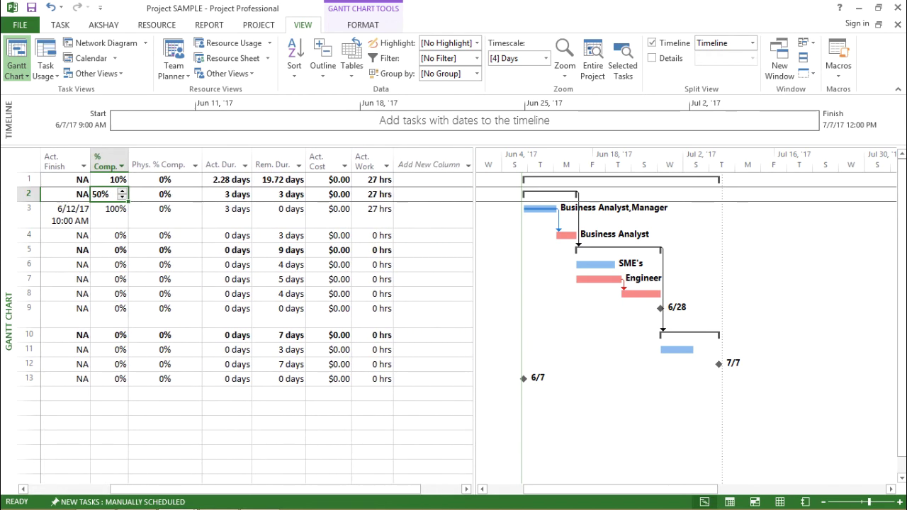
drag(351, 160, 409, 160)
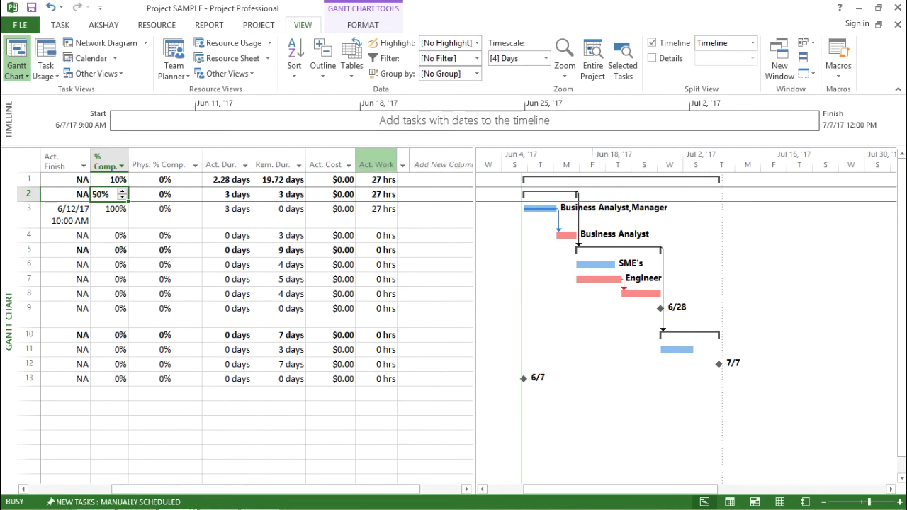
- Inspect the actual work of Project Life Cycle, Identify and Requirement Gathering, and return to the Tracking table's first columns
click(381, 180)
click(381, 194)
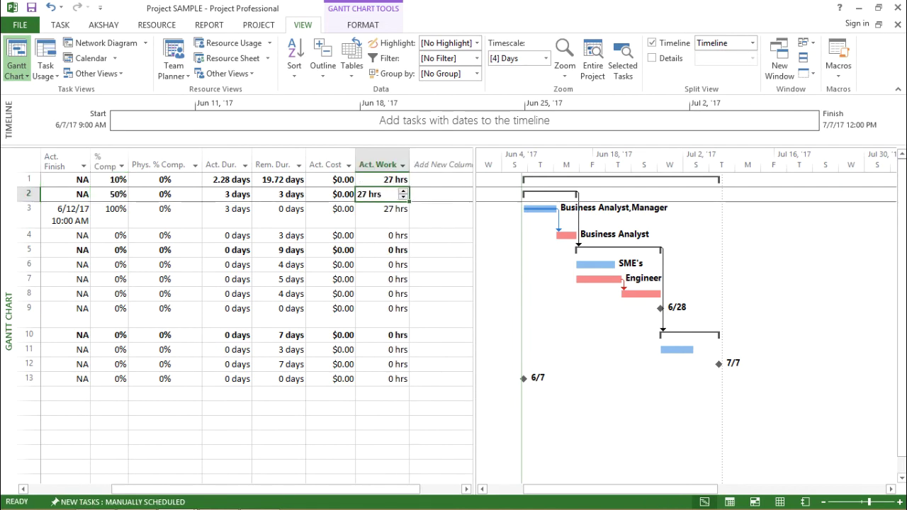
click(381, 212)
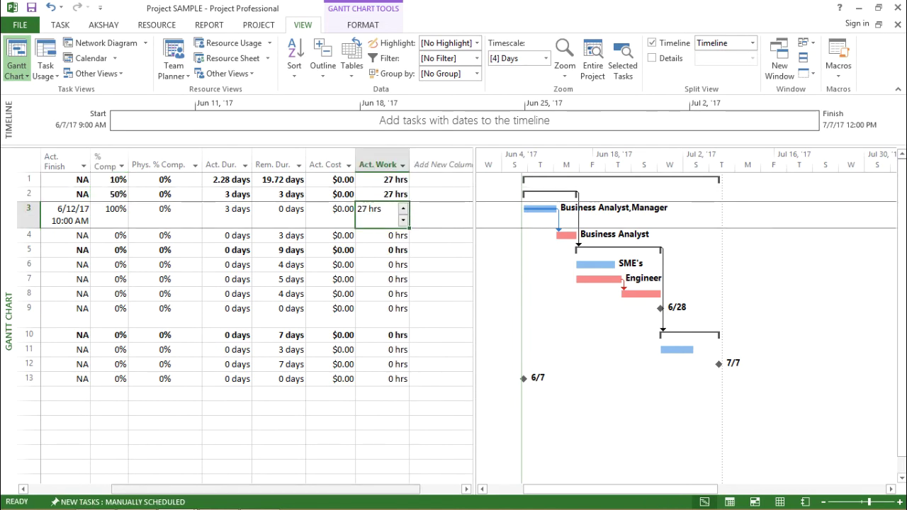
drag(265, 489, 183, 489)
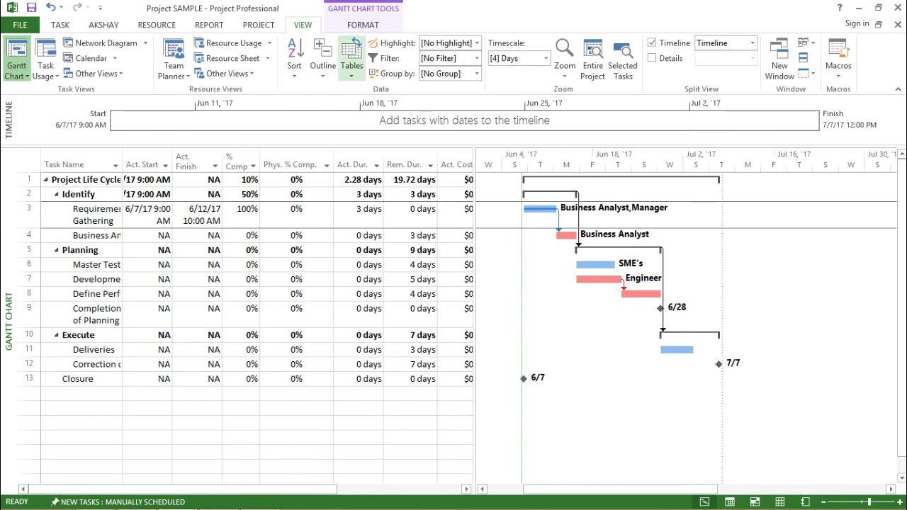
- Apply the built-in Summary table and review its columns from Task Mode through Work
click(351, 60)
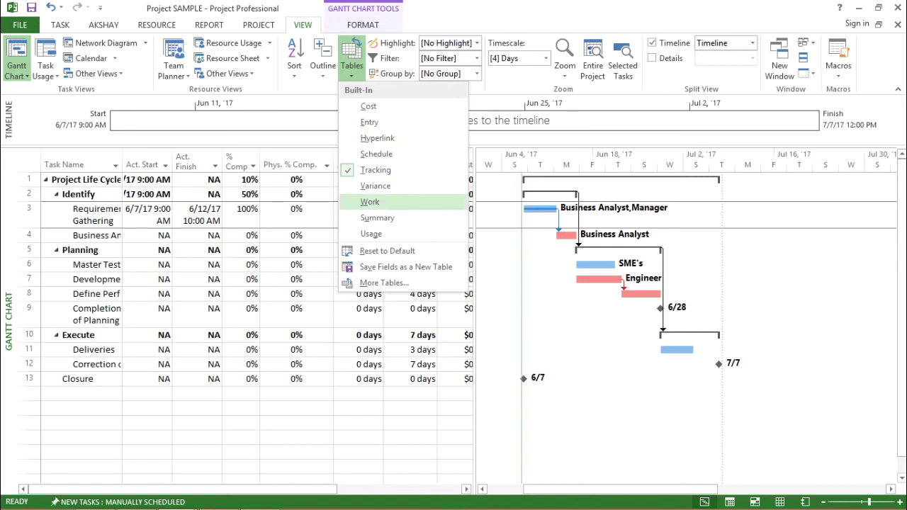
click(377, 217)
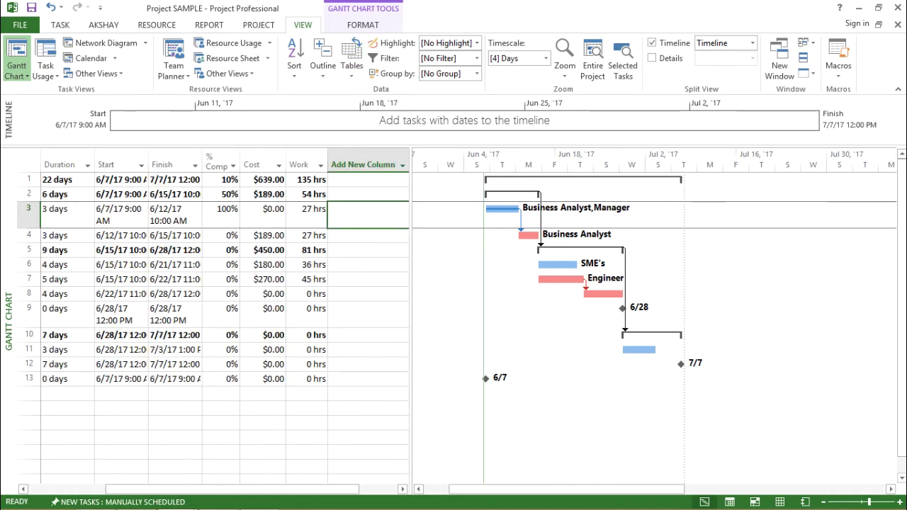
drag(232, 489, 156, 490)
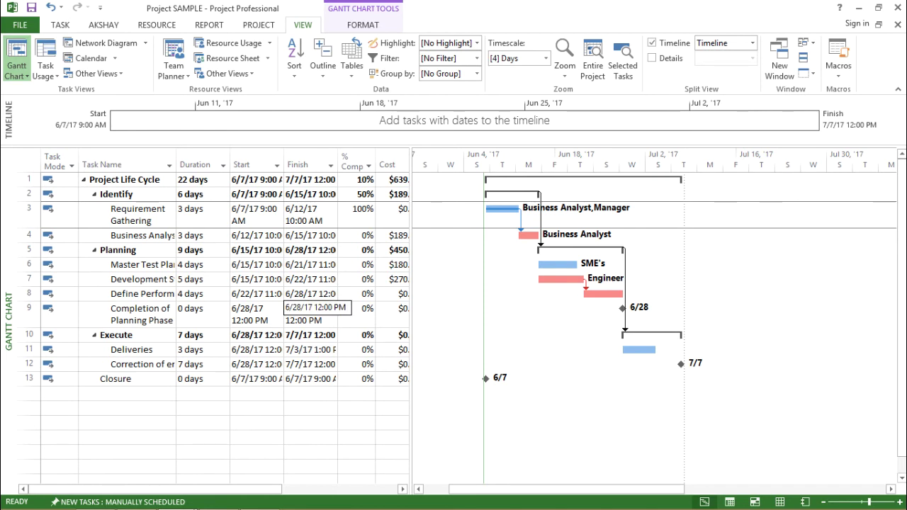
click(402, 489)
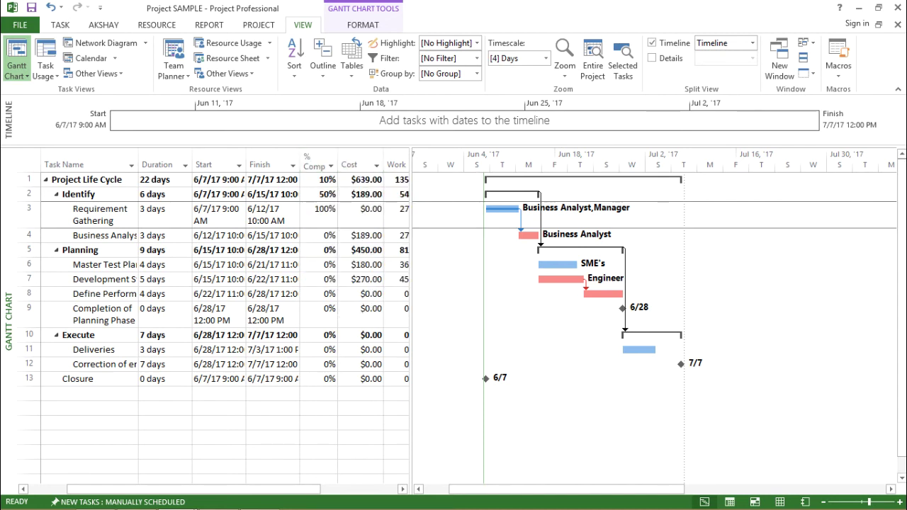
click(402, 488)
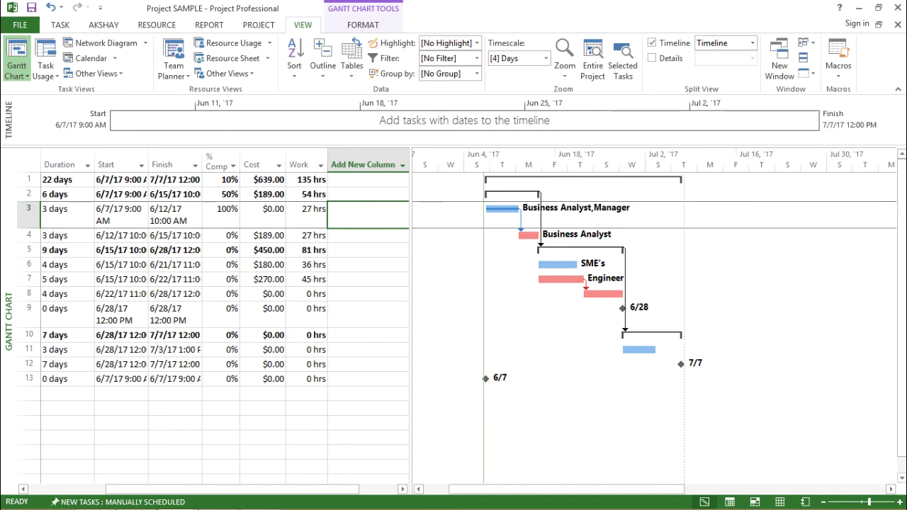
- Inspect the total Work of Project Life Cycle and compare it with the other Summary table columns
click(304, 180)
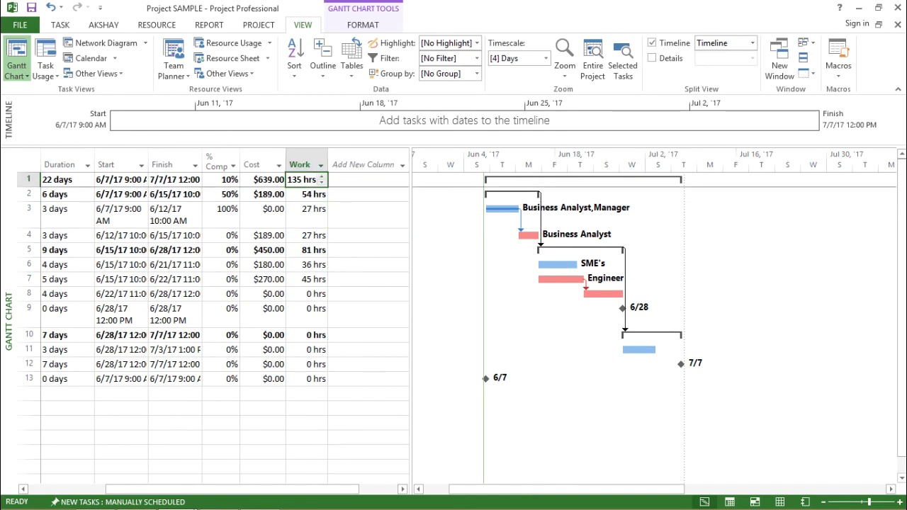
drag(233, 488, 152, 489)
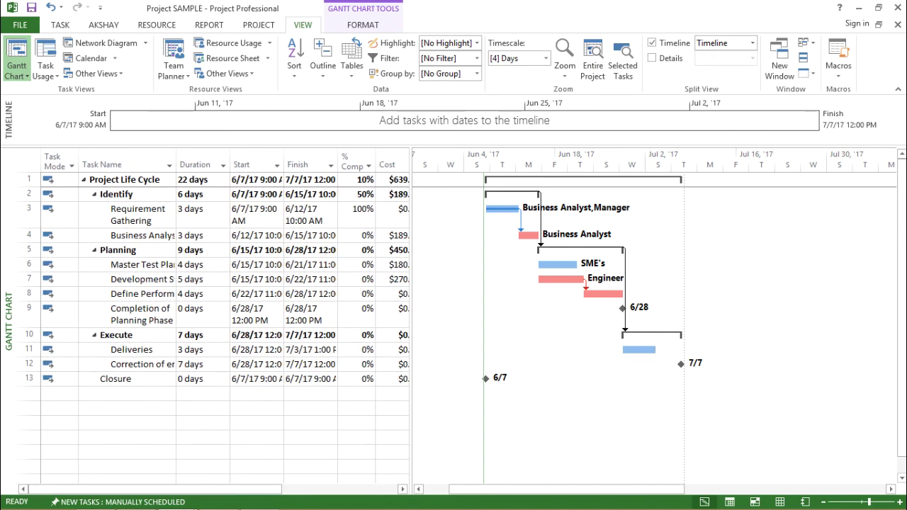
click(312, 364)
click(402, 490)
click(402, 489)
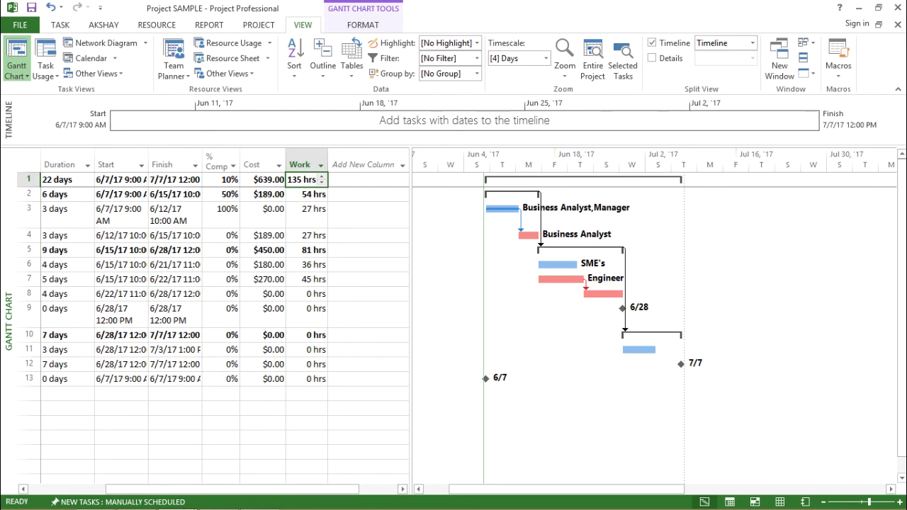
- Apply the built-in Usage table and select the Work values from Project Life Cycle down to Deliveries
click(351, 60)
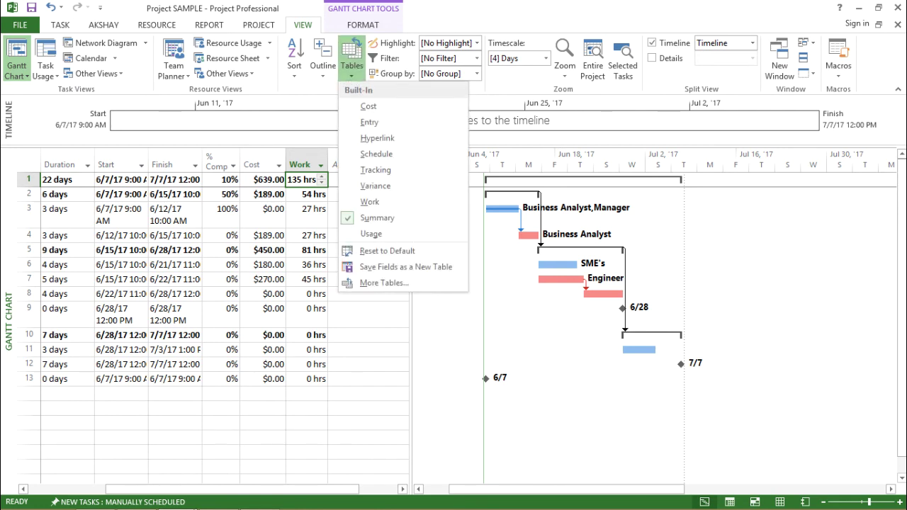
click(372, 234)
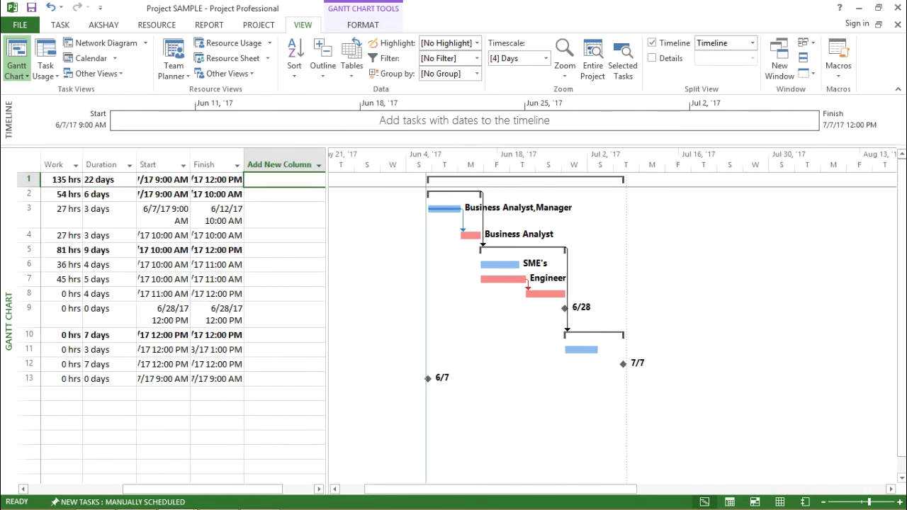
drag(212, 490, 170, 488)
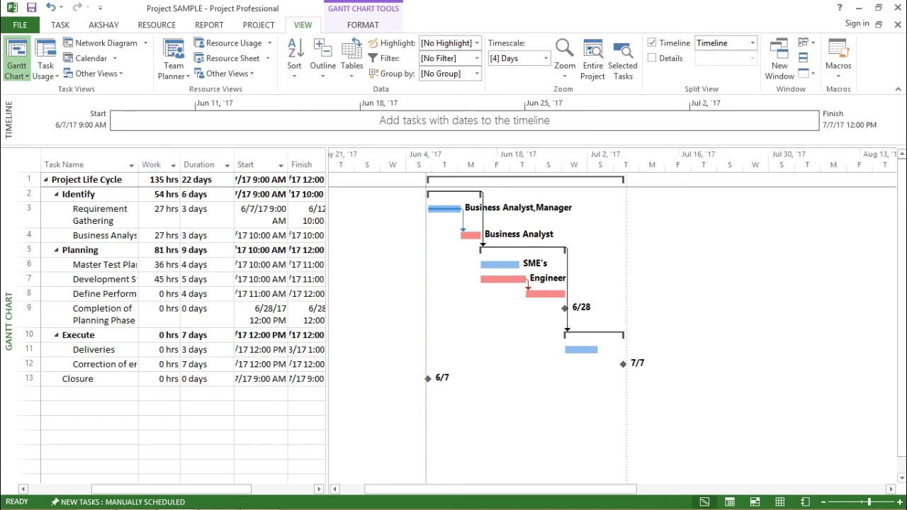
drag(159, 179, 159, 349)
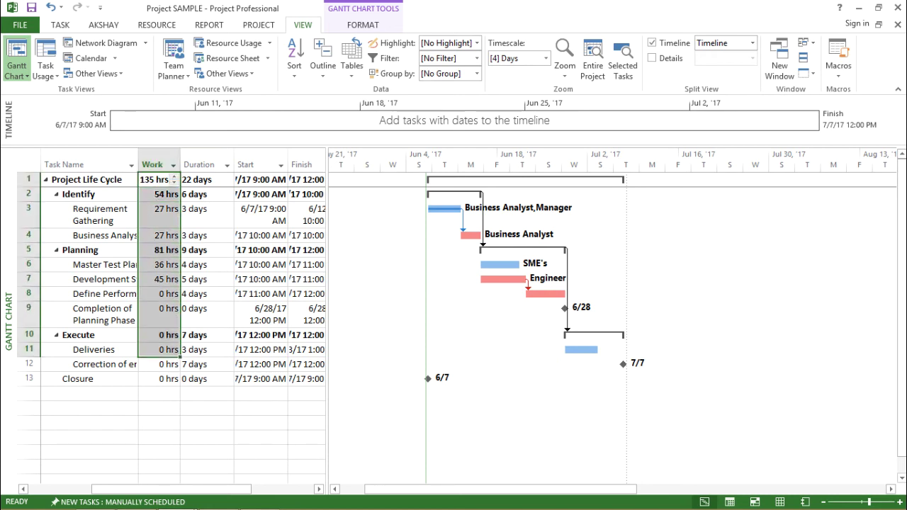
- Browse the full list of additional task tables up to Baseline, and close it without applying one
click(351, 57)
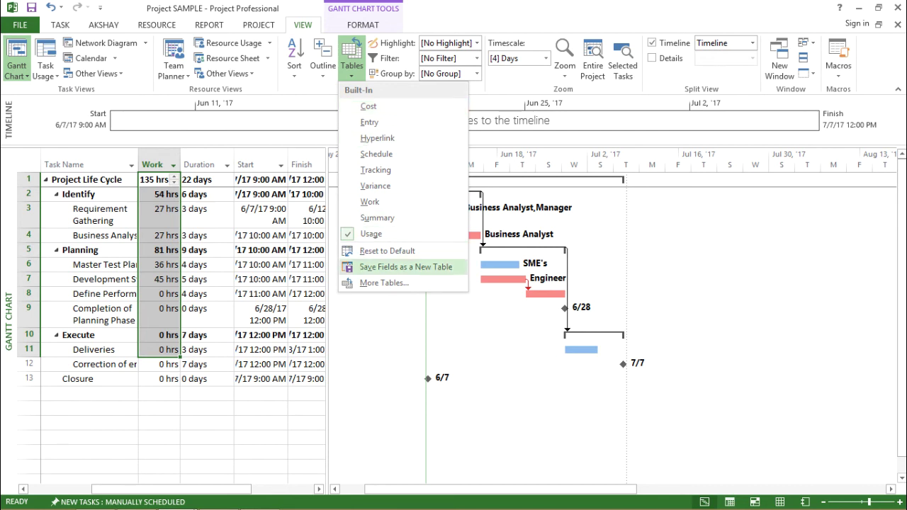
click(383, 282)
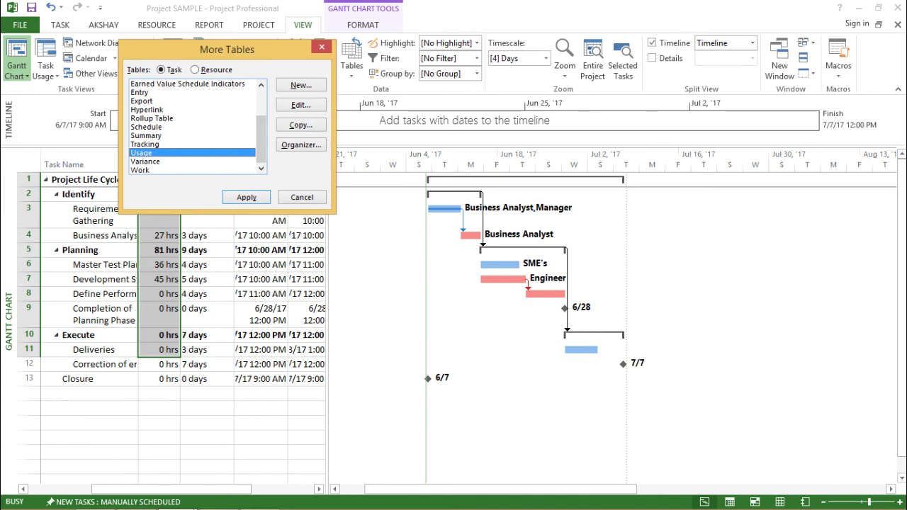
scroll(195, 126, up, 2)
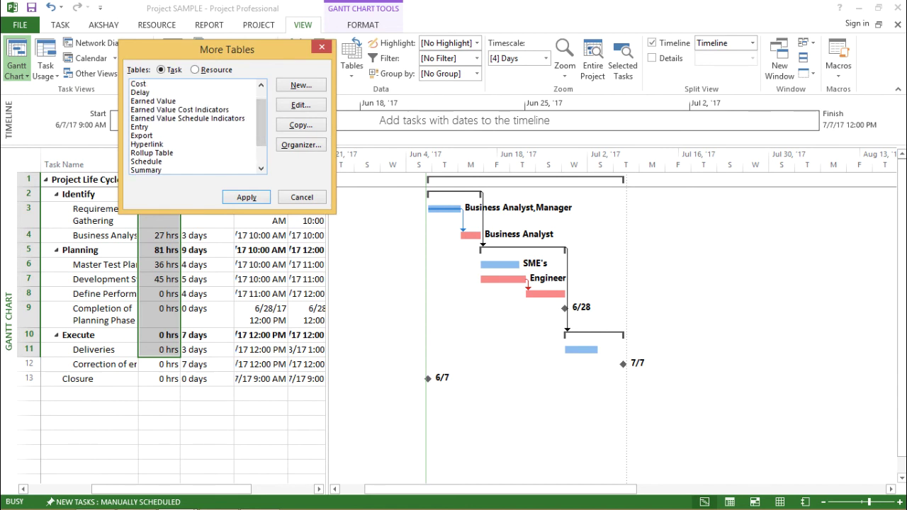
scroll(195, 126, up, 1)
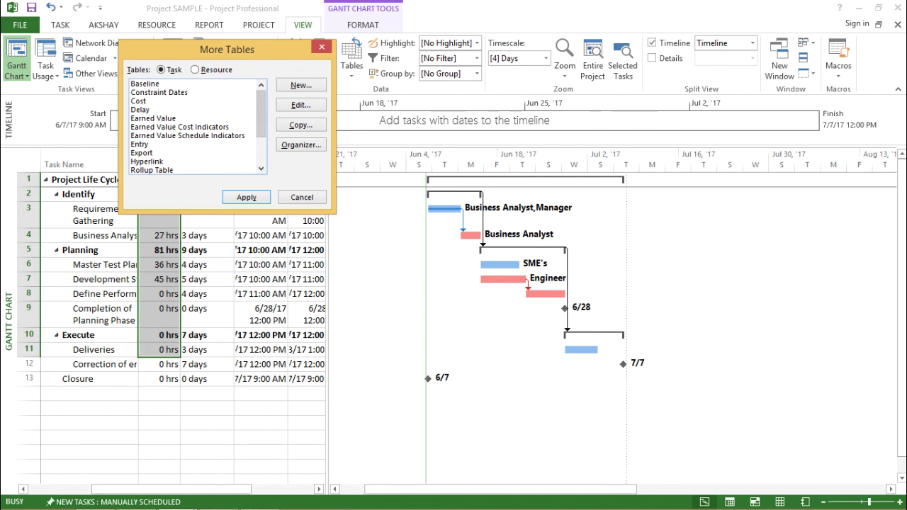
mouse_move(260, 113)
mouse_down()
mouse_move(261, 139)
mouse_move(261, 113)
mouse_up()
key(Escape)
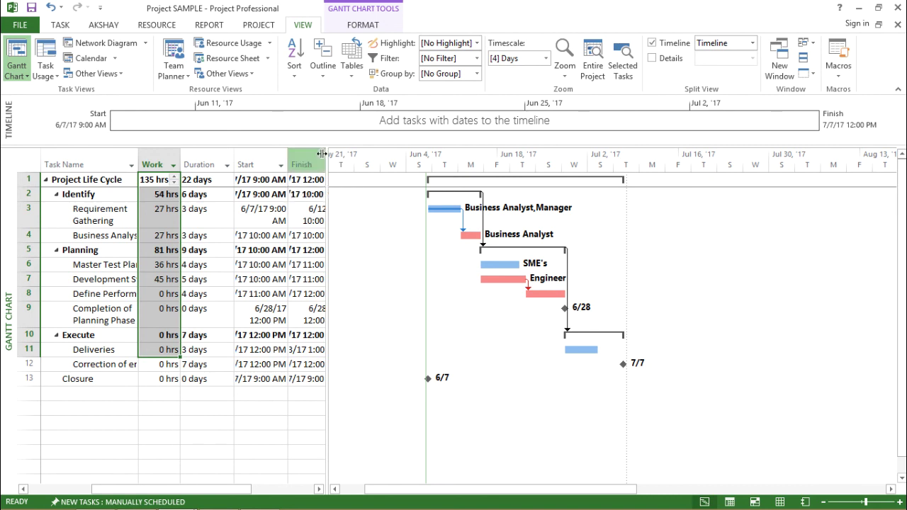
- Widen the task sheet area beside the Gantt chart so the whole Finish column fits
drag(327, 160, 399, 182)
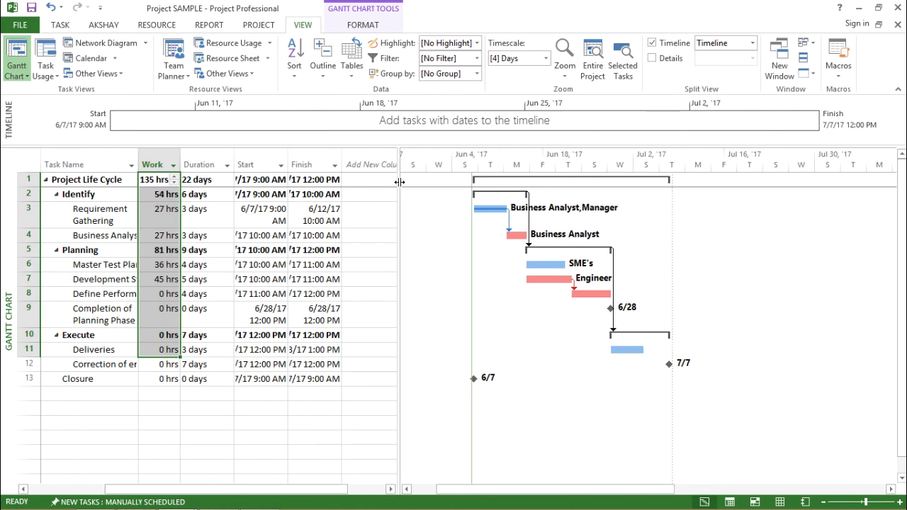